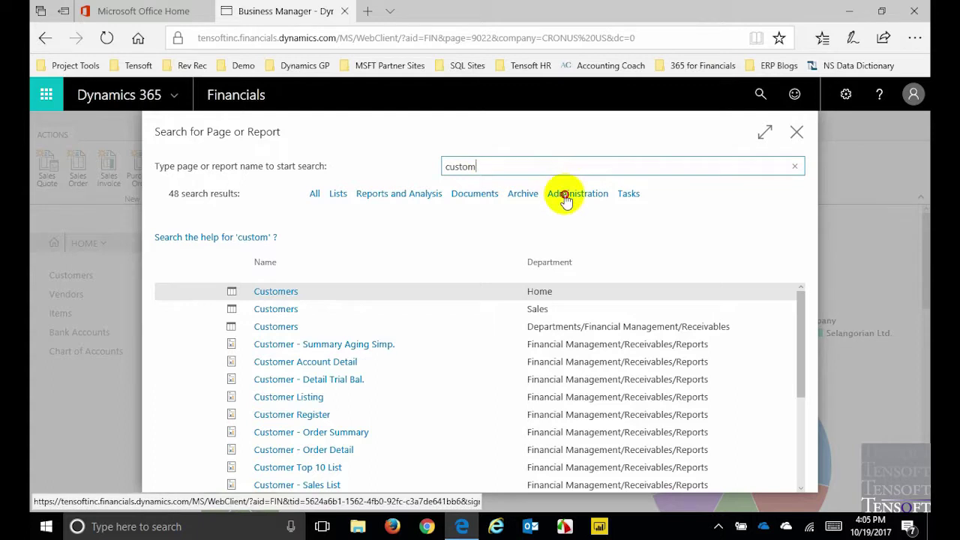
# Step: Narrow the page search results for "custom" to Administration and open Custom Report Layouts
pyautogui.click(562, 193)
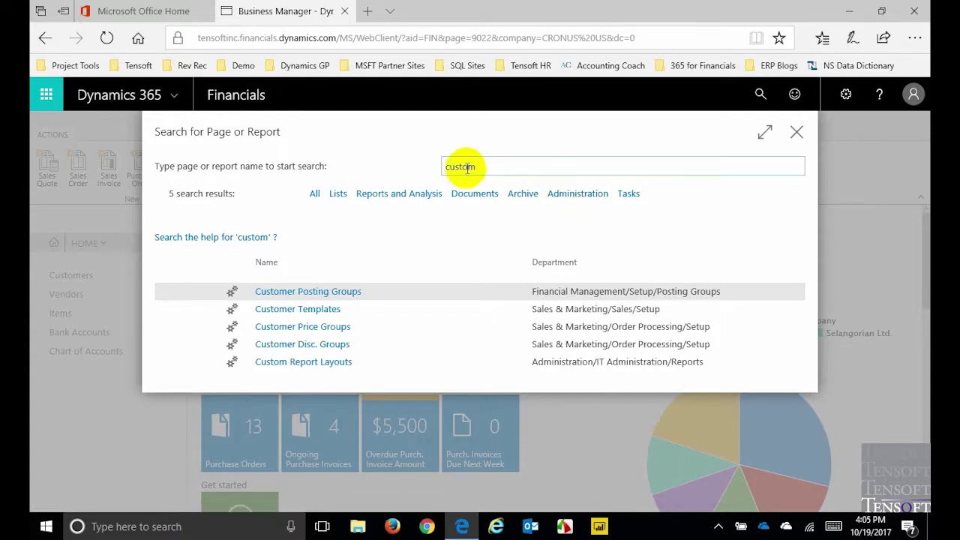
pyautogui.click(300, 366)
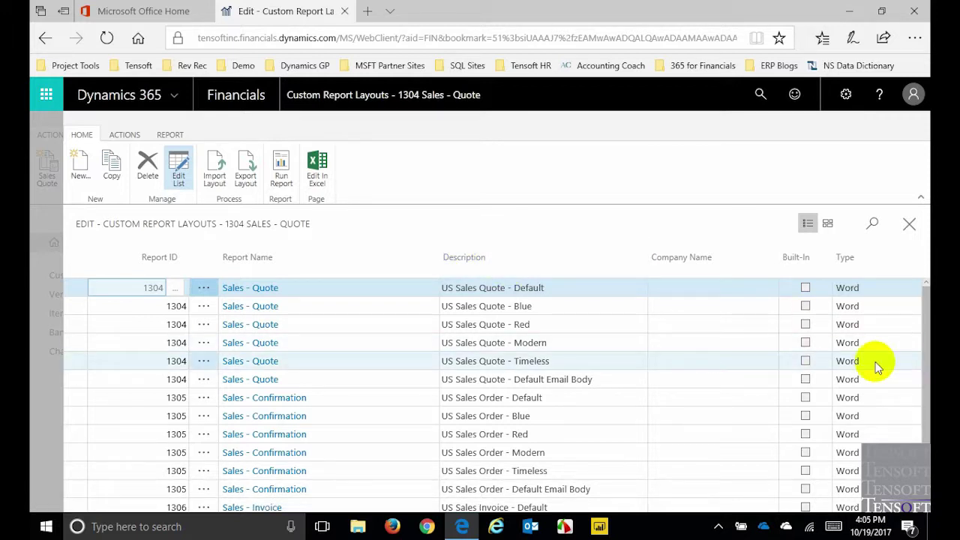
# Step: Copy the US Sales Invoice - Timeless layout of report 1306 and select the copy's description
pyautogui.scroll(-2, 503, 327)
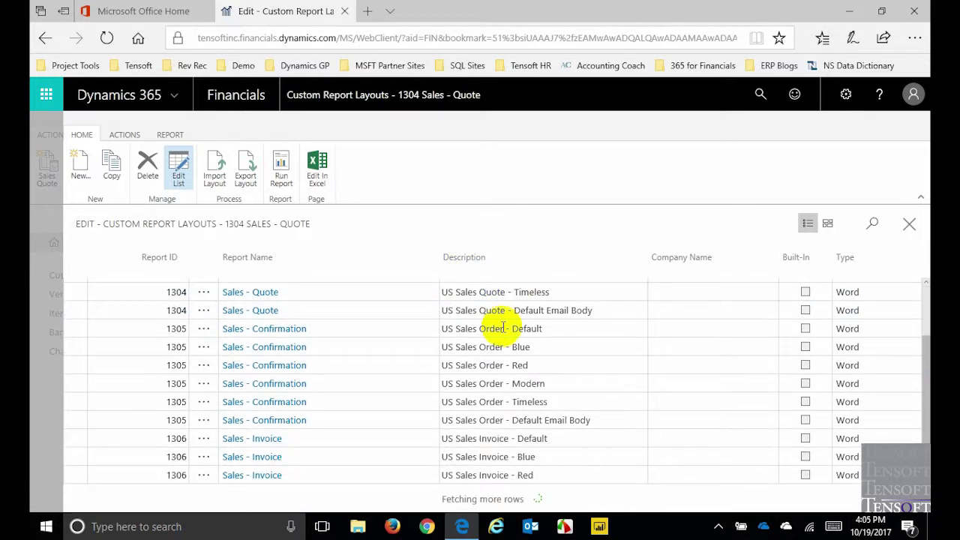
pyautogui.scroll(-1, 503, 326)
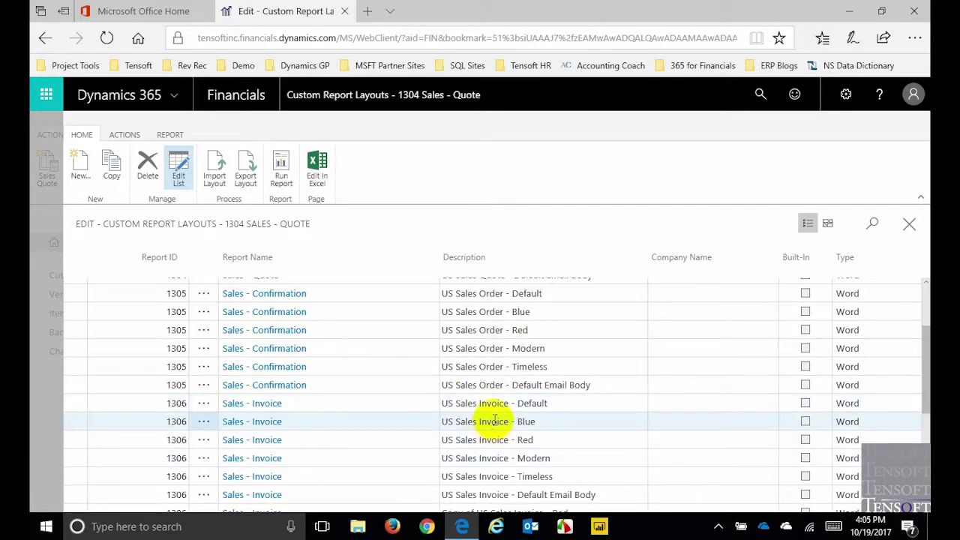
pyautogui.scroll(-2, 497, 421)
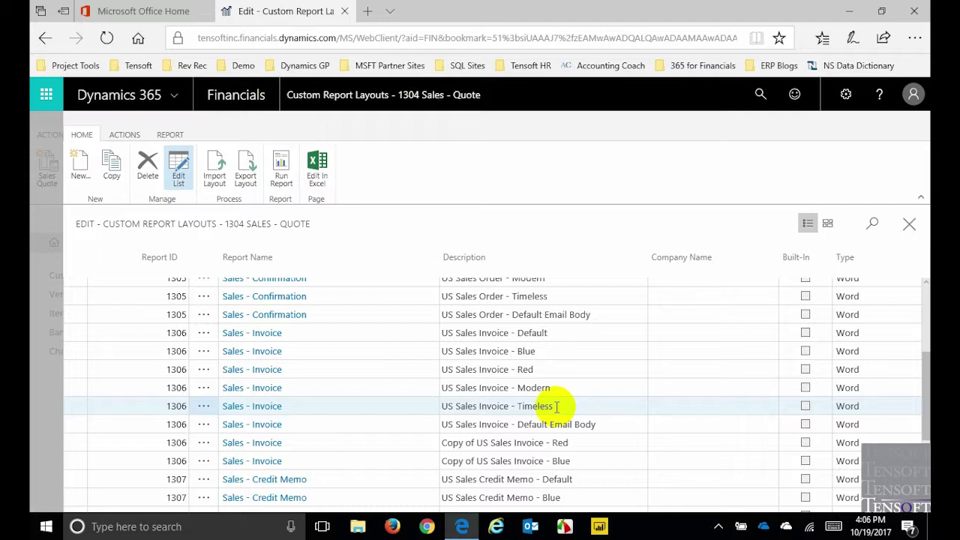
pyautogui.click(510, 405)
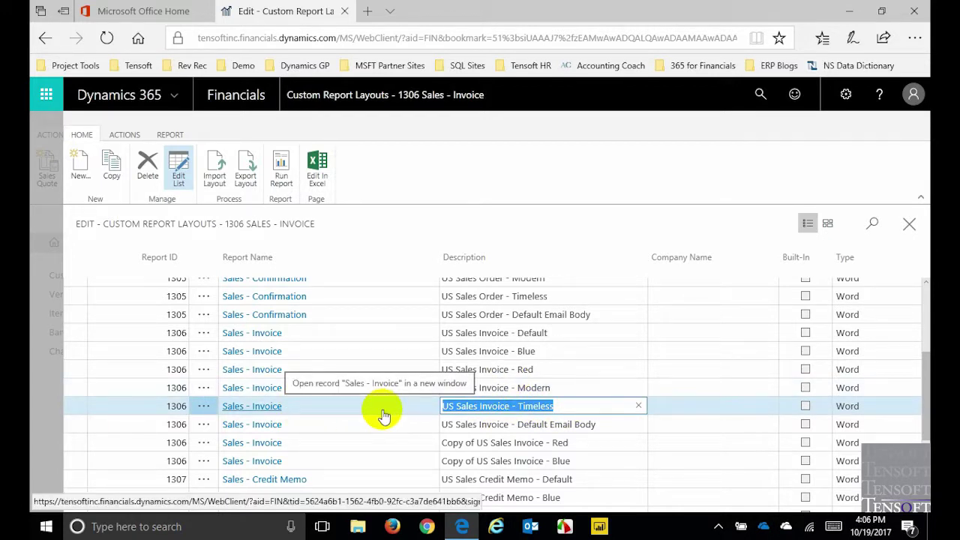
pyautogui.click(109, 160)
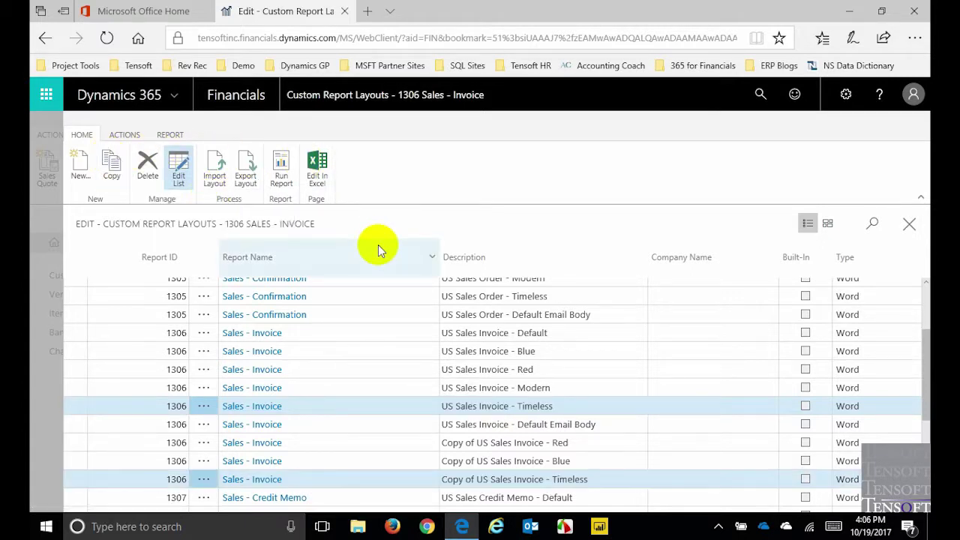
pyautogui.click(538, 479)
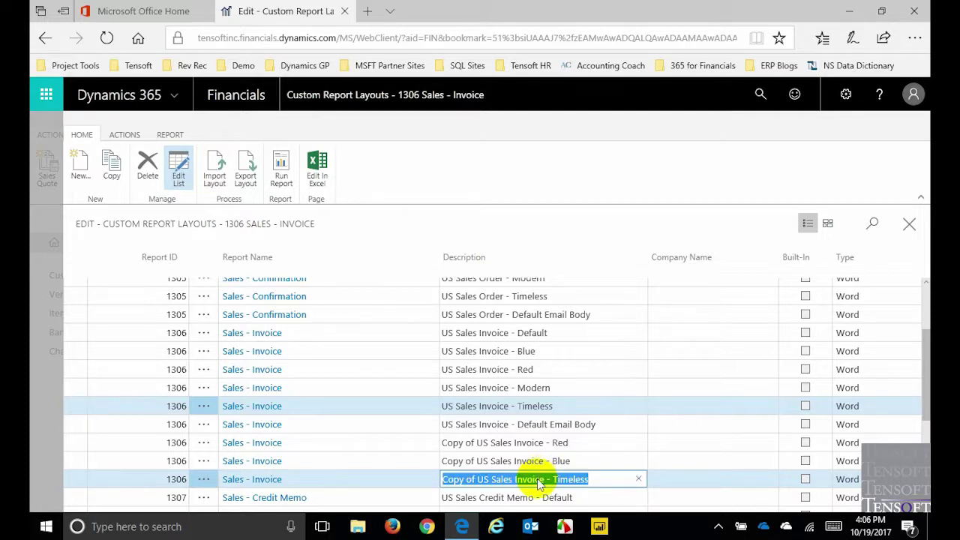
# Step: Export the original US Sales Invoice - Timeless layout, open Default.docx in Word and enable editing
pyautogui.click(536, 406)
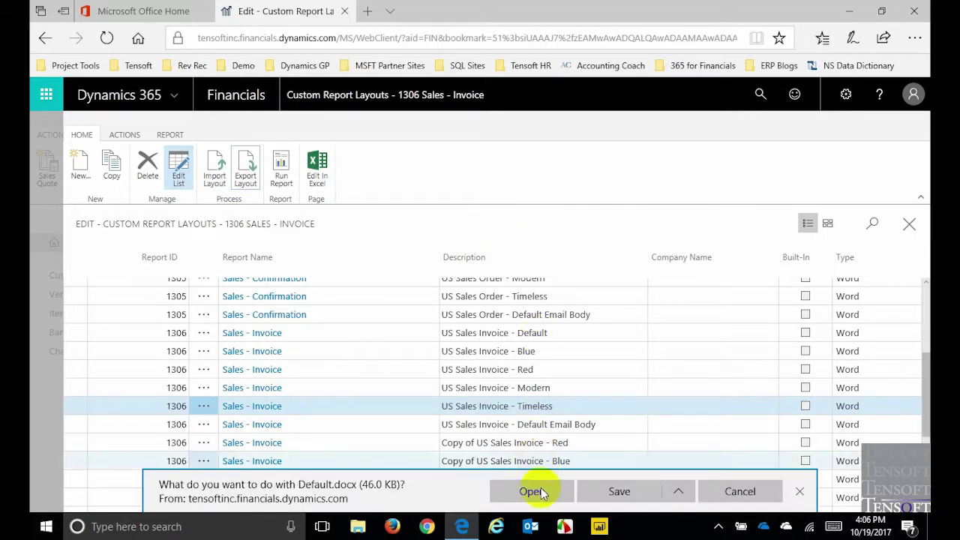
pyautogui.click(534, 489)
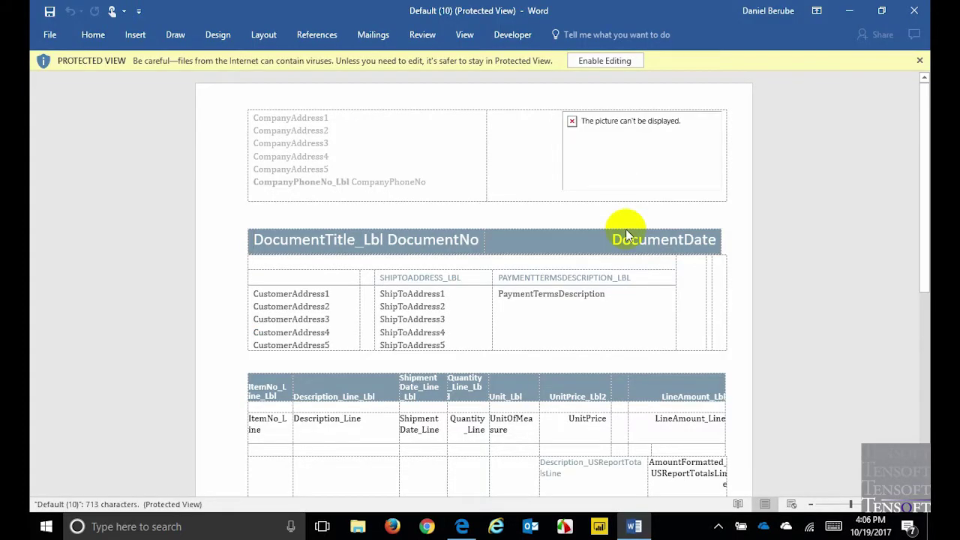
pyautogui.click(605, 61)
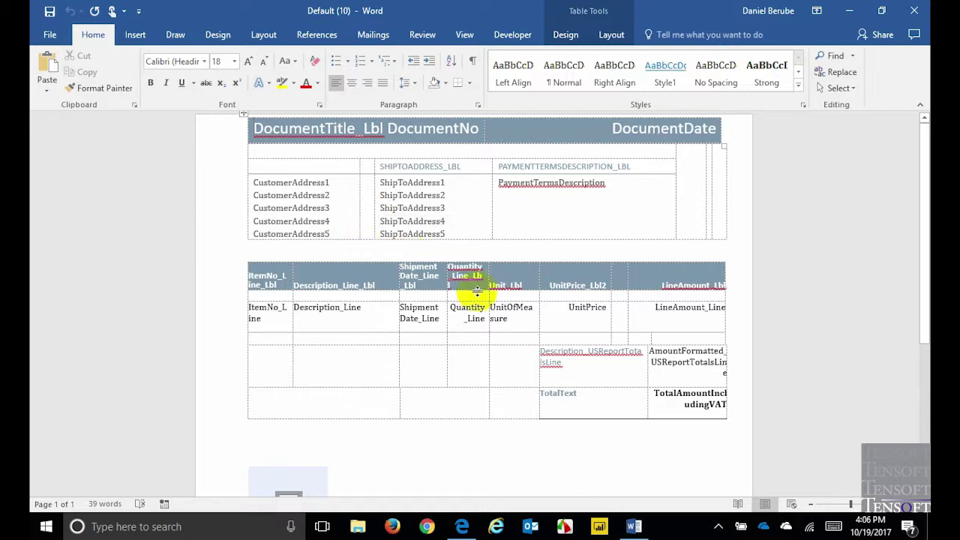
# Step: Show the XML Mapping Pane, choose the Standard_Sales_Invoice/1306 XML part and expand its Header fields to find the RemainingAmount entries
pyautogui.click(513, 36)
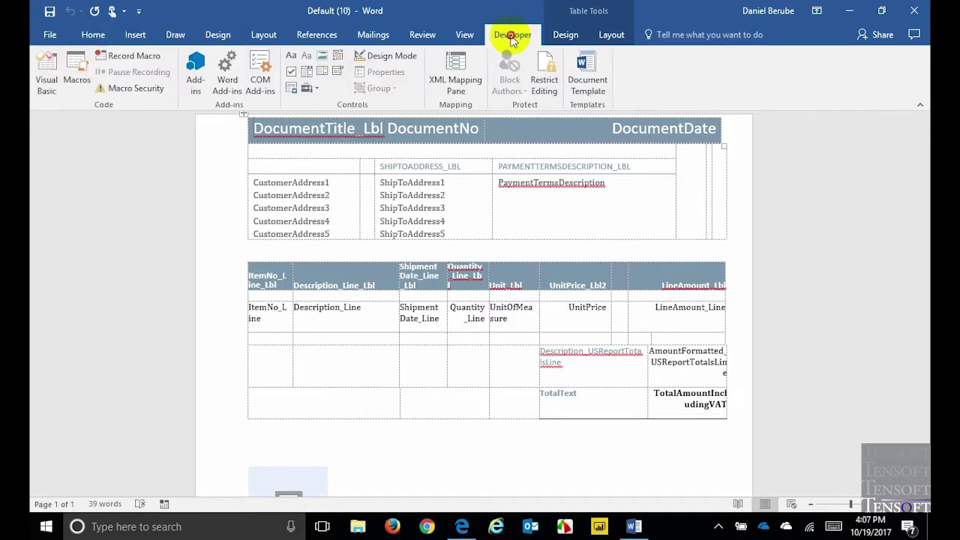
pyautogui.click(466, 91)
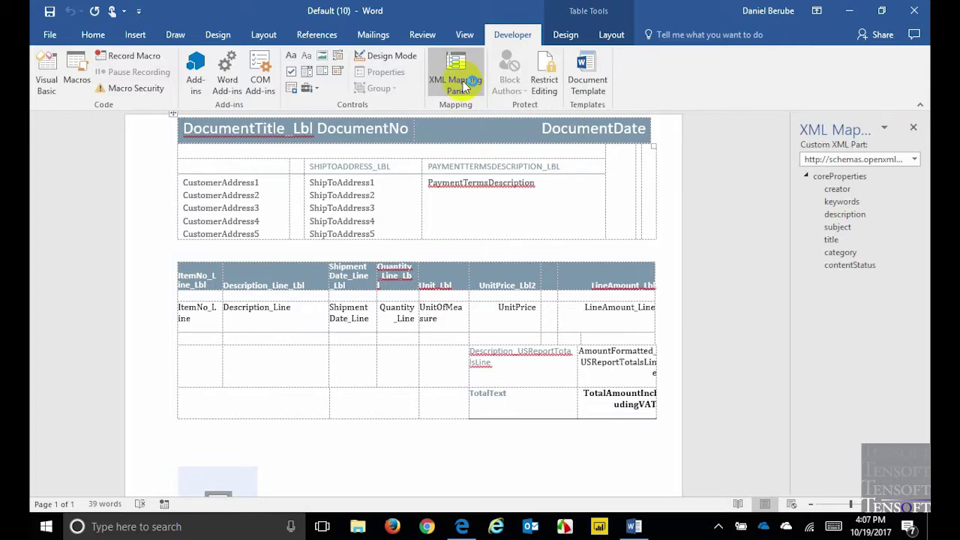
pyautogui.click(848, 159)
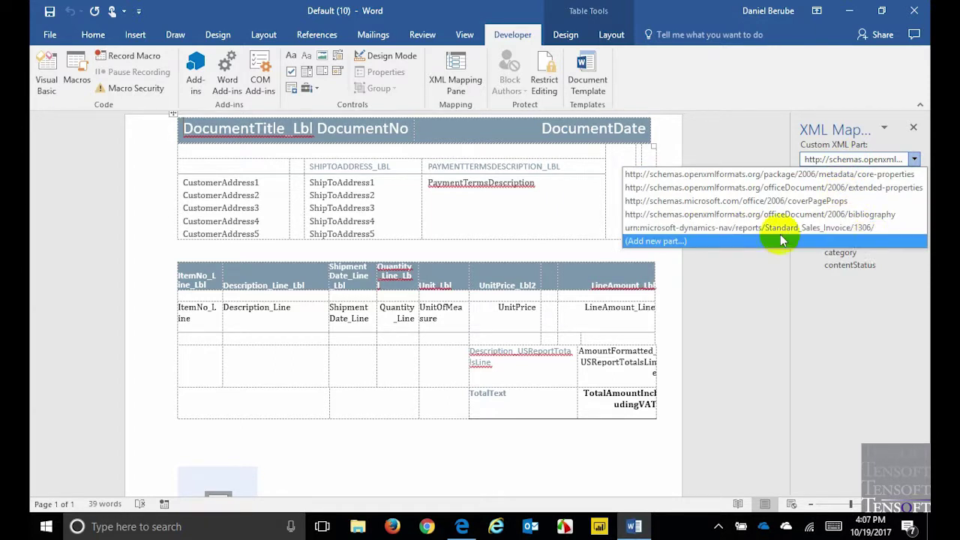
pyautogui.click(865, 229)
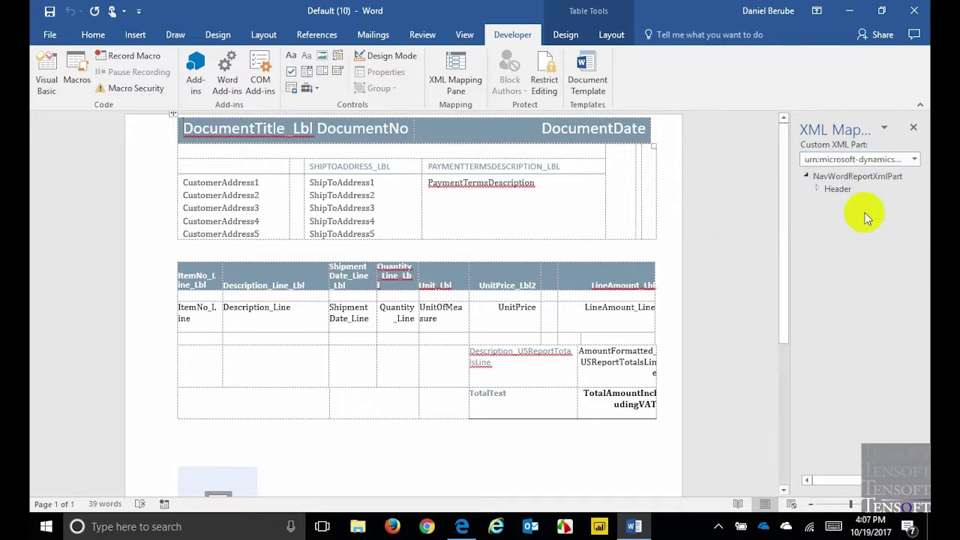
pyautogui.doubleClick(825, 192)
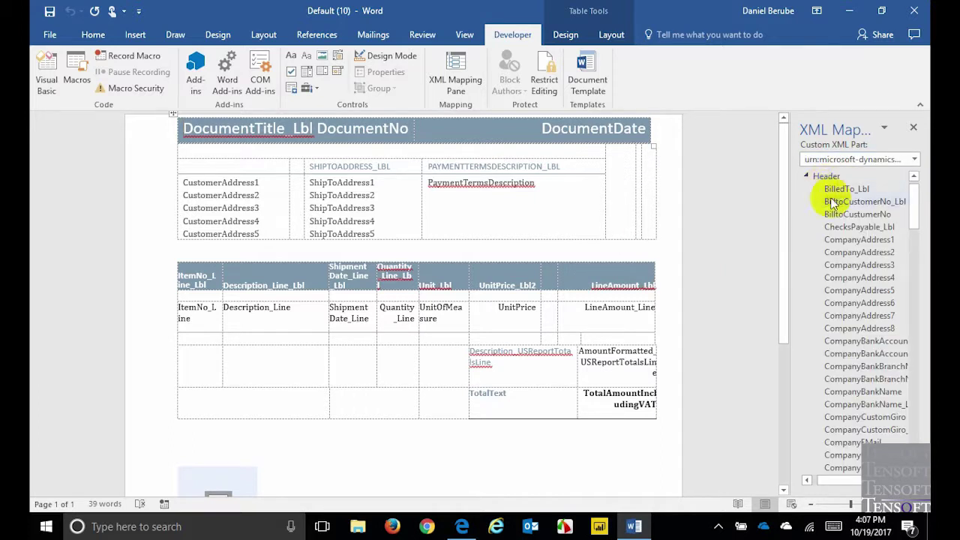
pyautogui.click(833, 203)
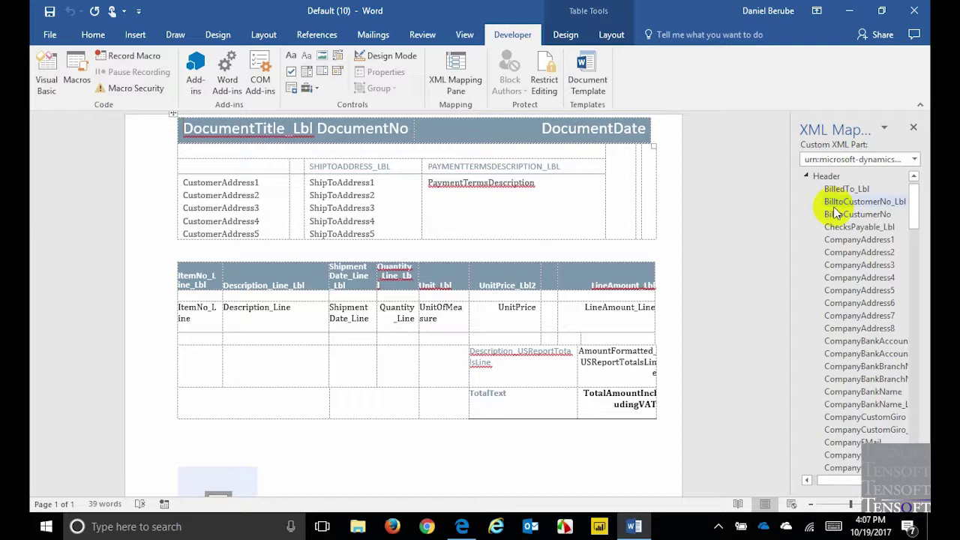
pyautogui.moveTo(913, 204); pyautogui.dragTo(906, 366)
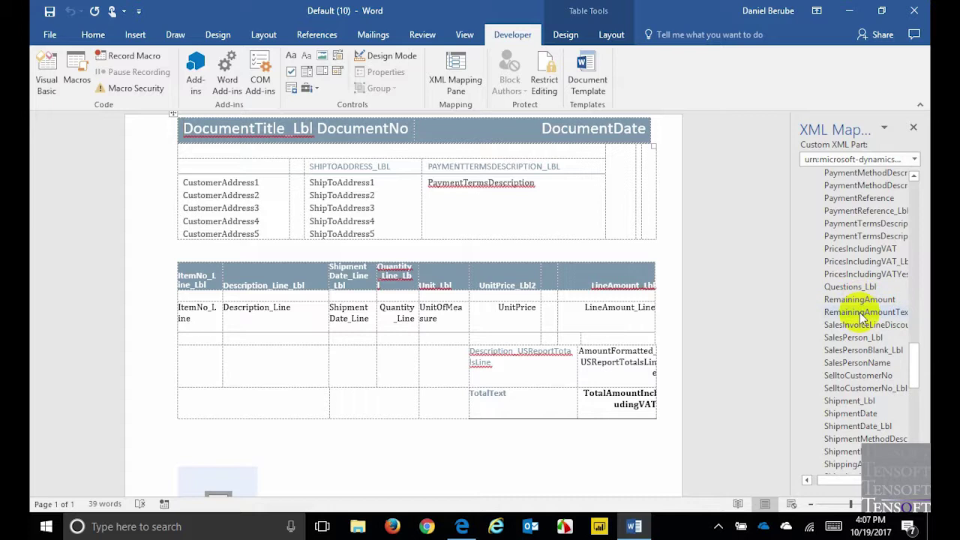
# Step: Insert a new table row below the TotalText row of the invoice lines table
pyautogui.moveTo(863, 315); pyautogui.dragTo(171, 413)
pyautogui.rightClick(171, 412)
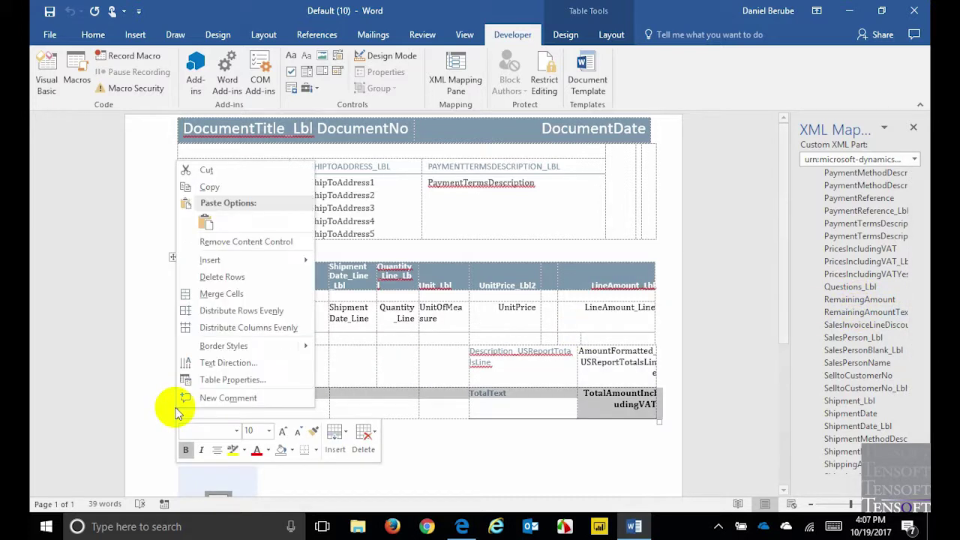
pyautogui.moveTo(225, 268)
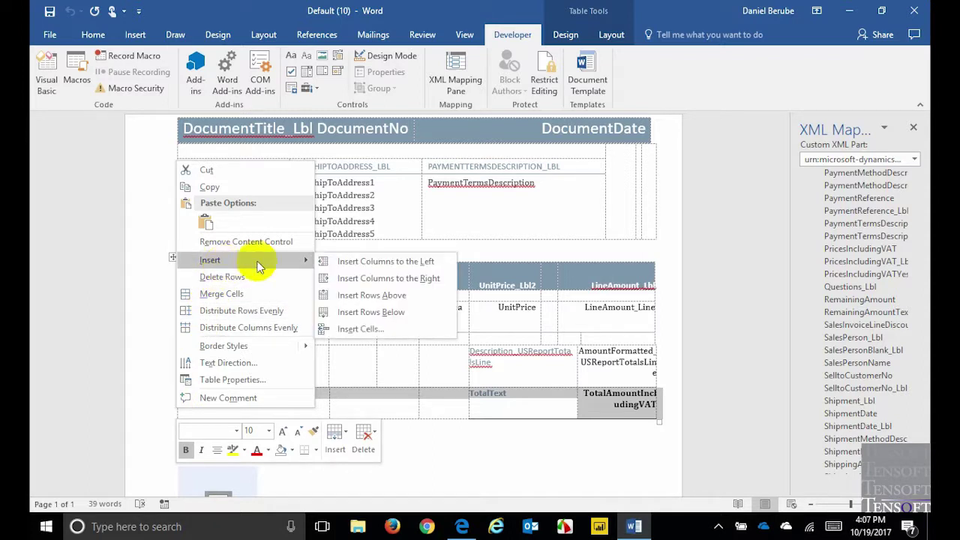
pyautogui.click(368, 311)
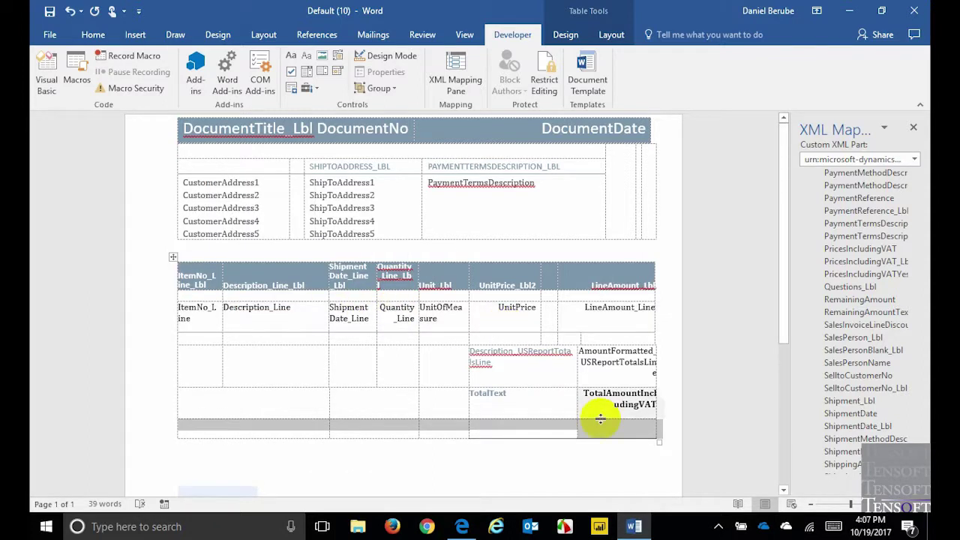
# Step: Insert the RemainingAmount field as a plain text content control in the new row's cell under TotalAmountIncludingVAT
pyautogui.click(596, 426)
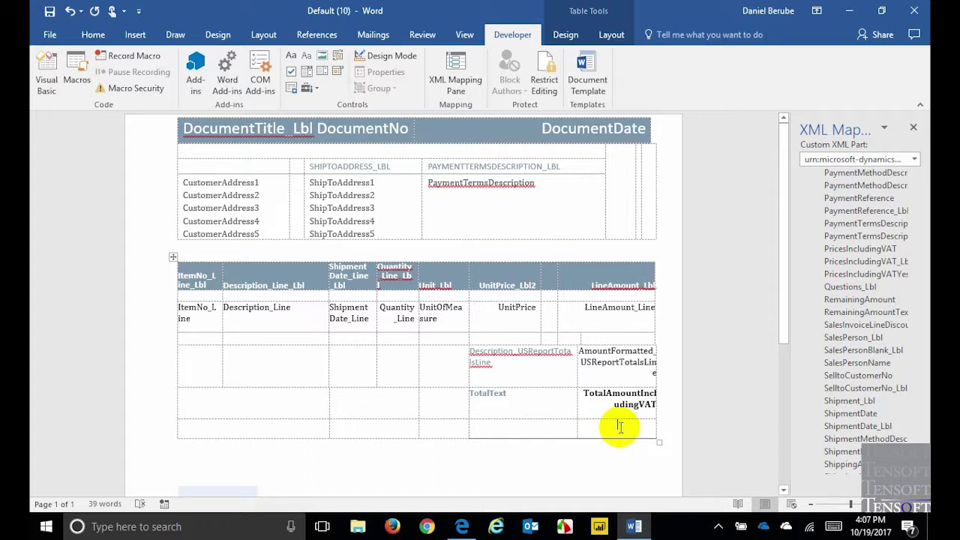
pyautogui.rightClick(863, 302)
pyautogui.moveTo(829, 310)
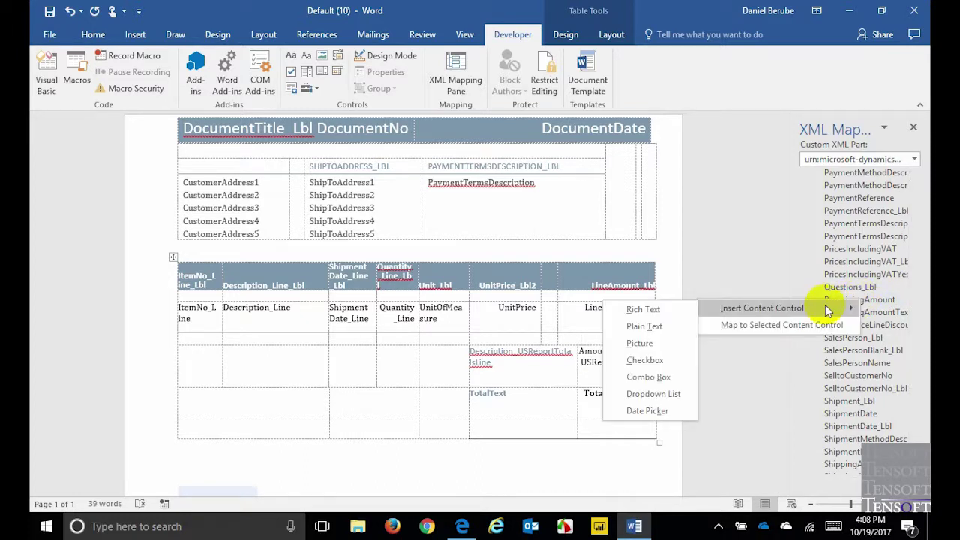
pyautogui.click(656, 325)
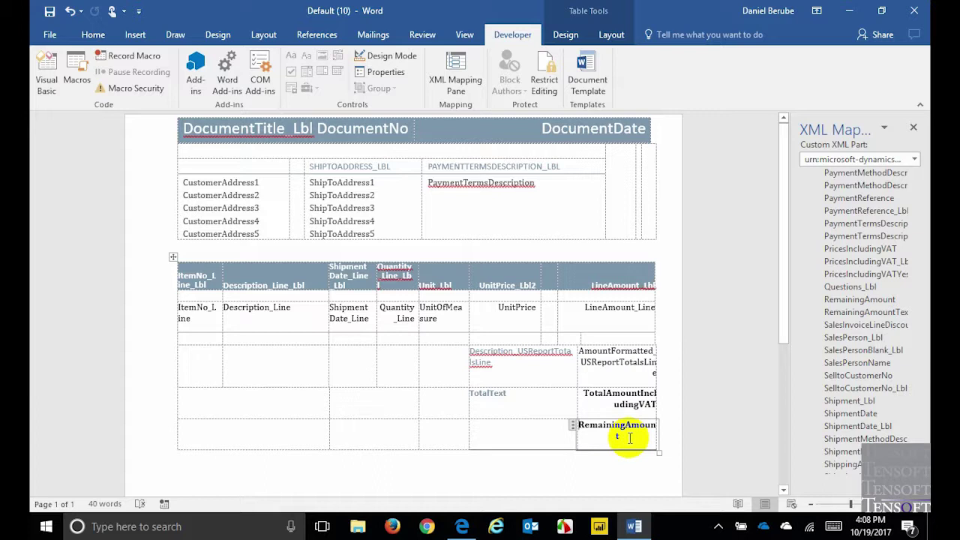
# Step: Right-align the RemainingAmount field and enter the label "Total Remaining" in the cell beside it
pyautogui.click(574, 426)
pyautogui.click(93, 35)
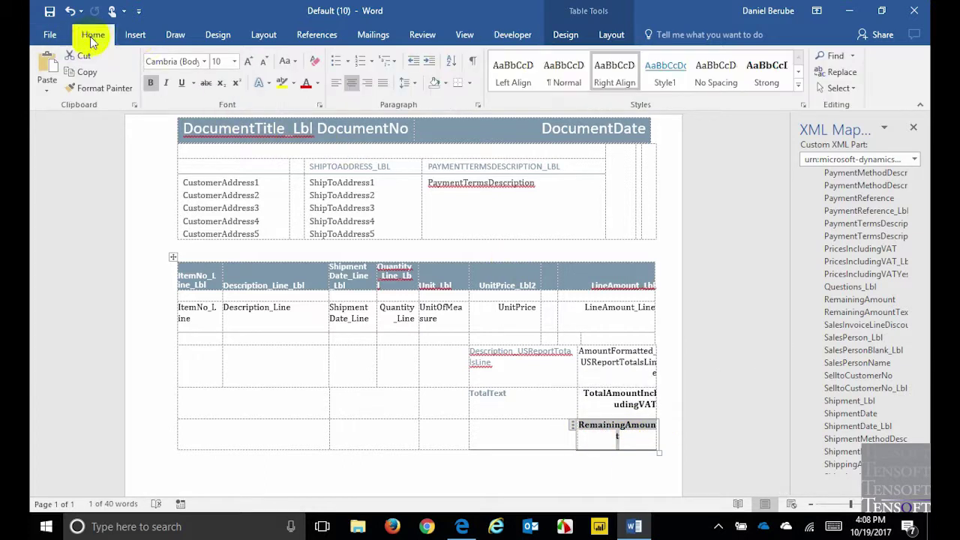
pyautogui.click(368, 82)
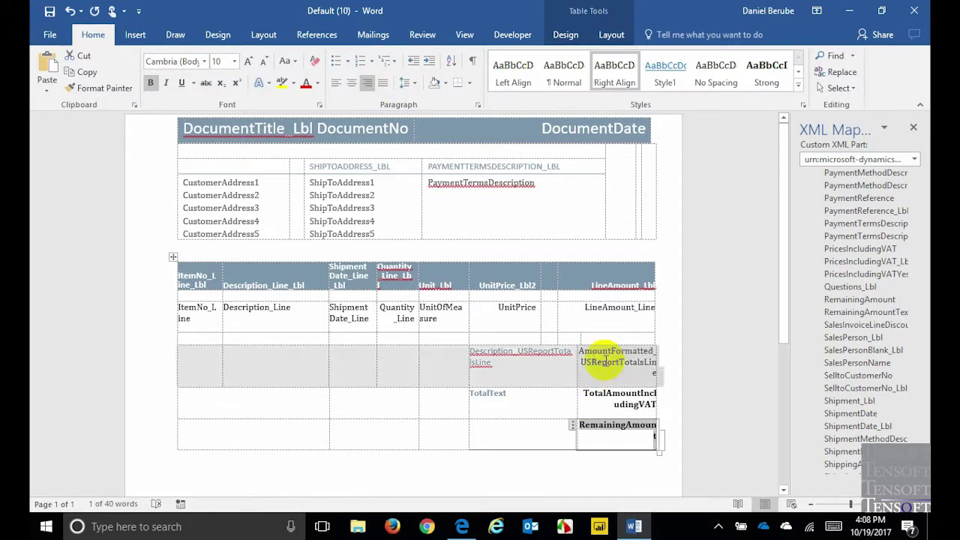
pyautogui.click(530, 428)
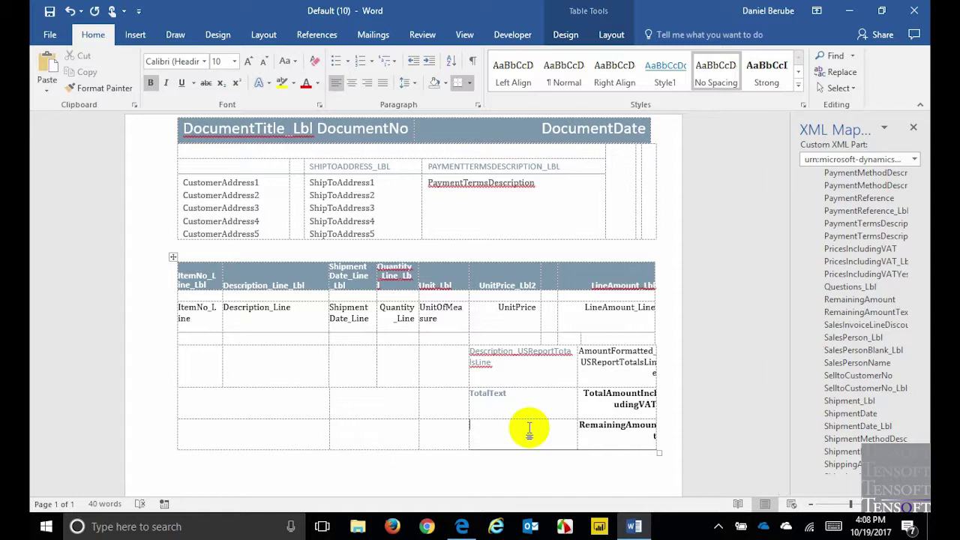
pyautogui.write('Total Remaining')
# Step: Insert the RemainingAmountText field as a plain text content control on the blank line below the invoice table
pyautogui.click(175, 470)
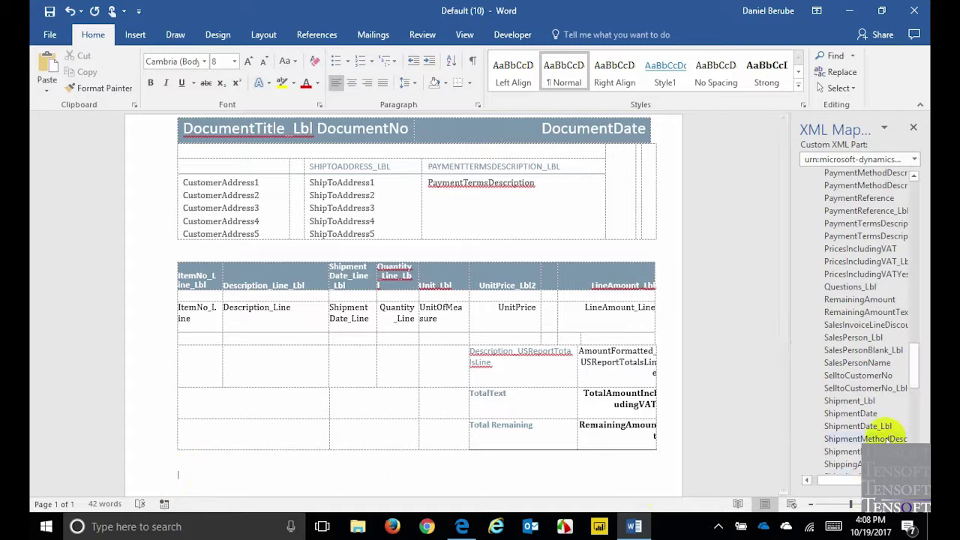
pyautogui.rightClick(863, 314)
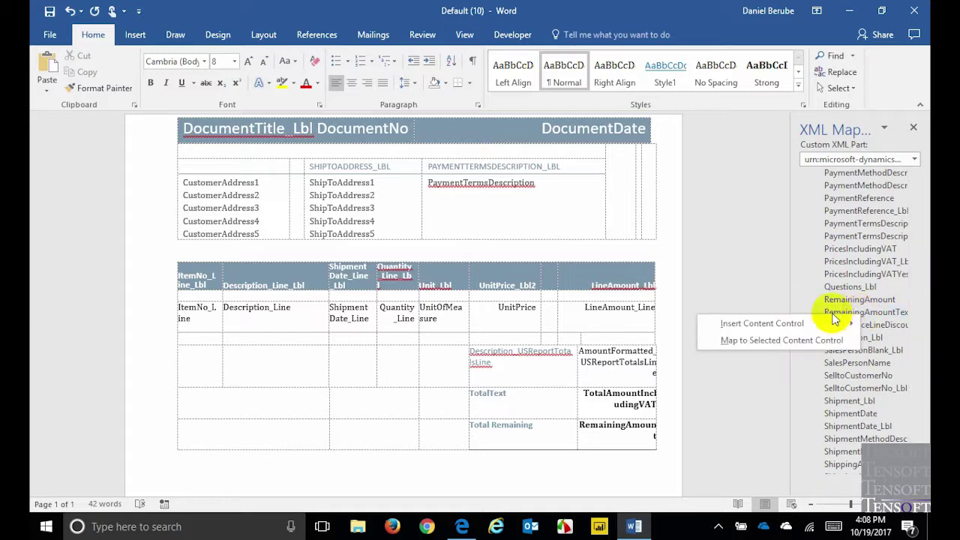
pyautogui.moveTo(828, 327)
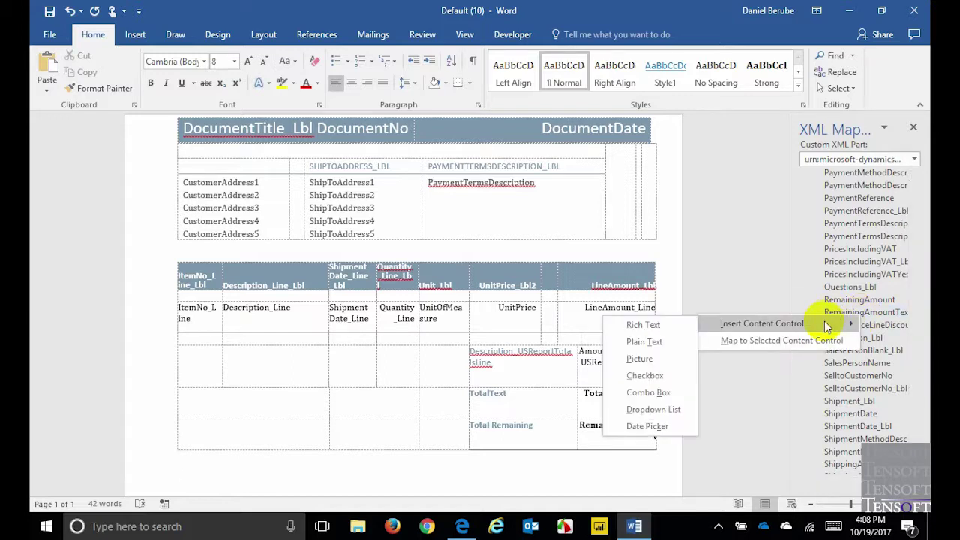
pyautogui.click(642, 339)
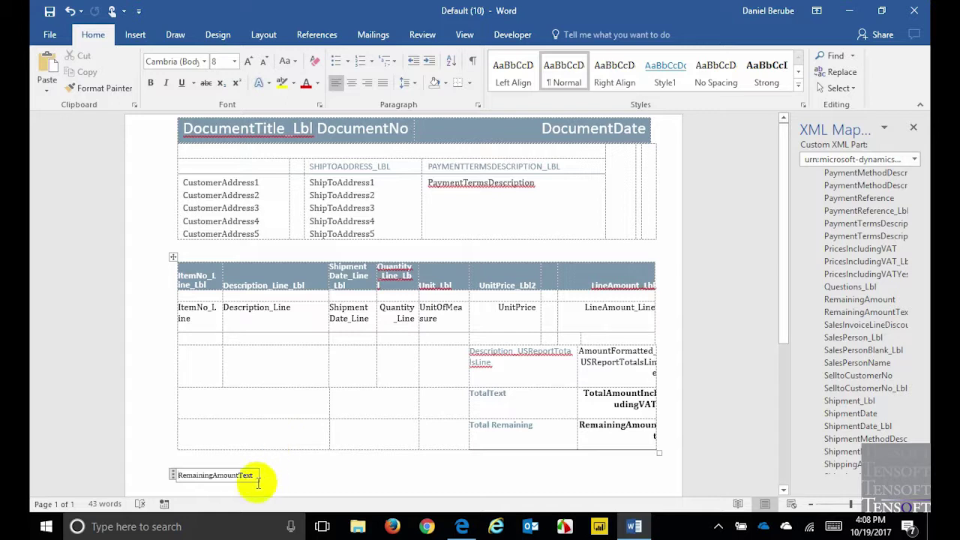
# Step: Set the font size of the RemainingAmountText field to 12
pyautogui.click(199, 475)
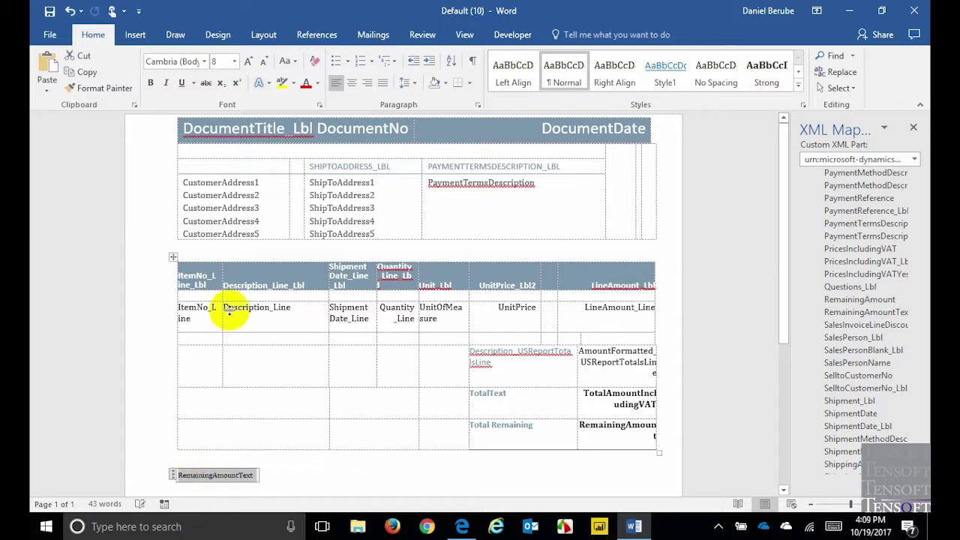
pyautogui.click(235, 61)
pyautogui.click(219, 132)
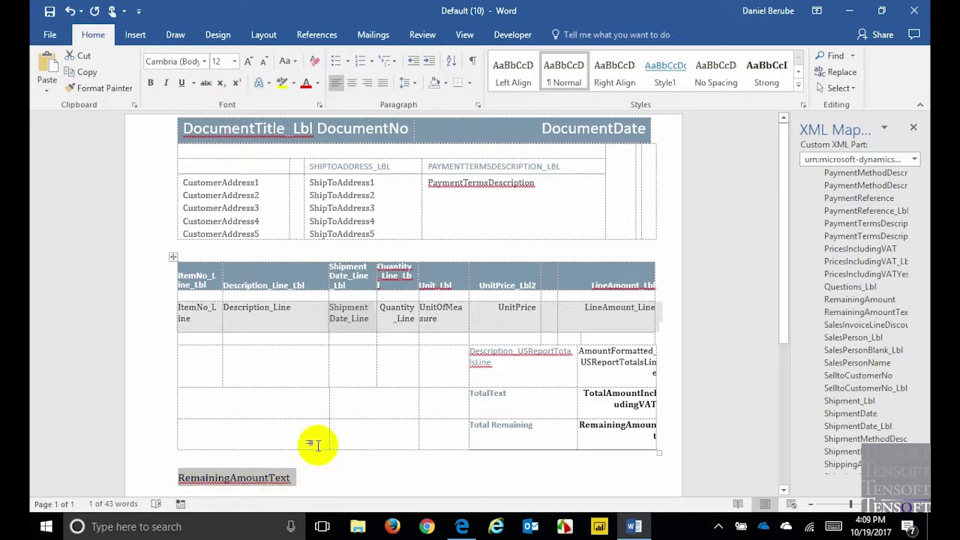
# Step: Save the edited layout to the Desktop as a Word document named Custom Invoice and close it
pyautogui.click(48, 35)
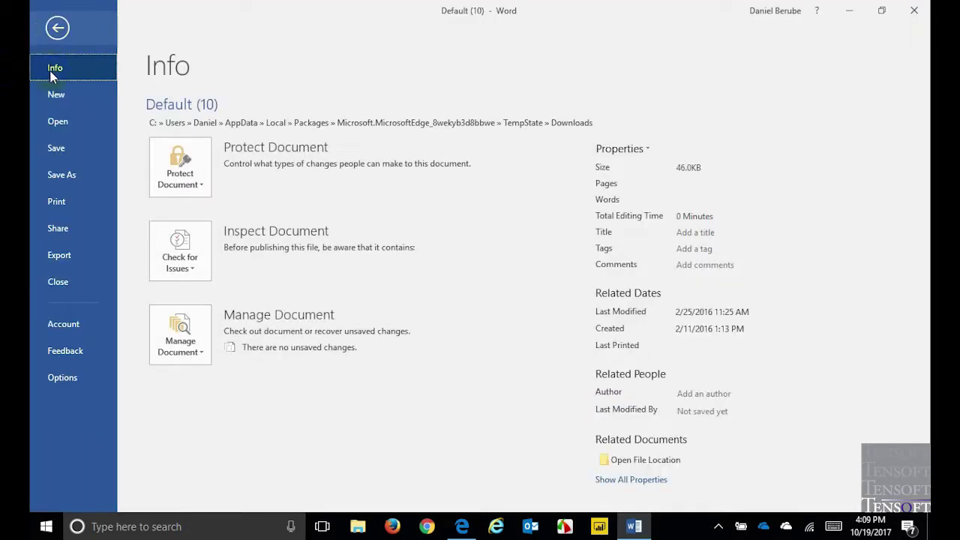
pyautogui.click(60, 175)
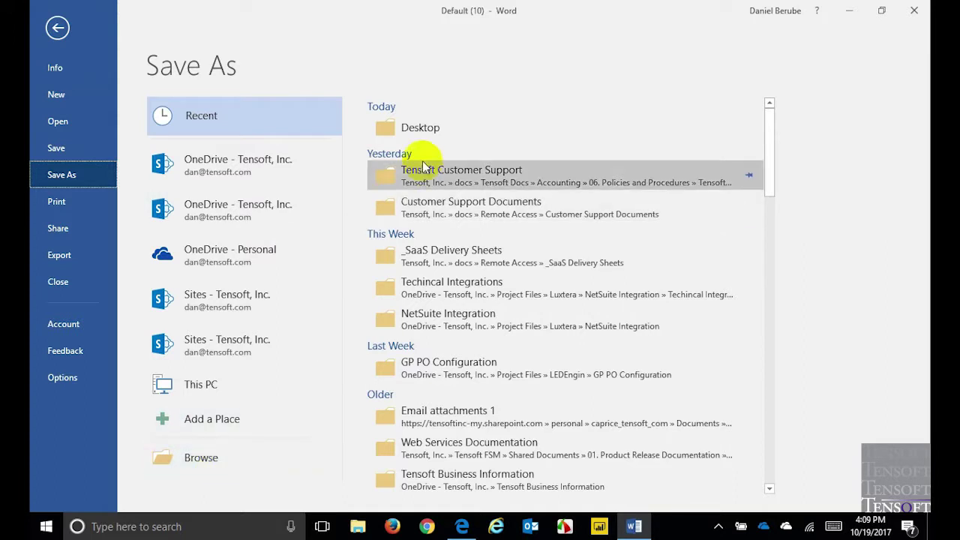
pyautogui.click(450, 122)
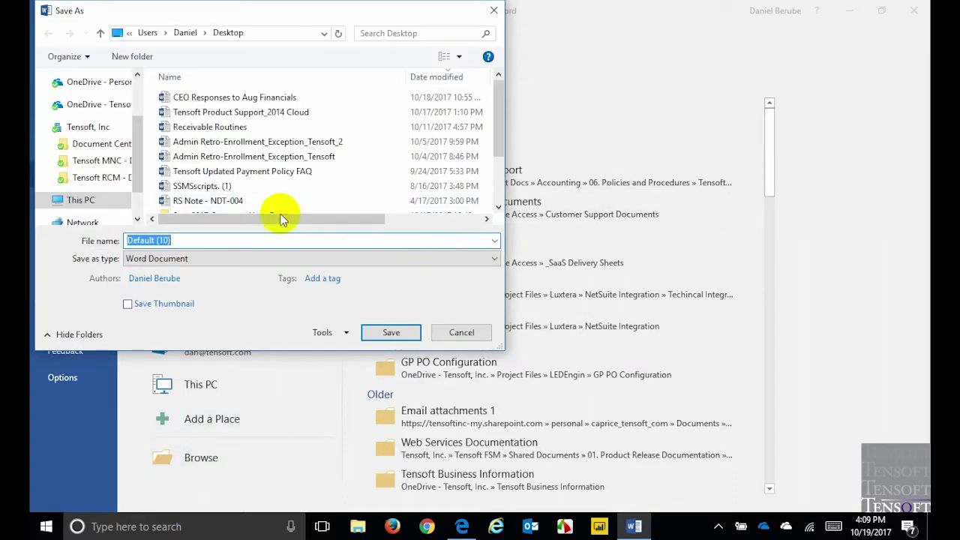
pyautogui.write('Customer I')
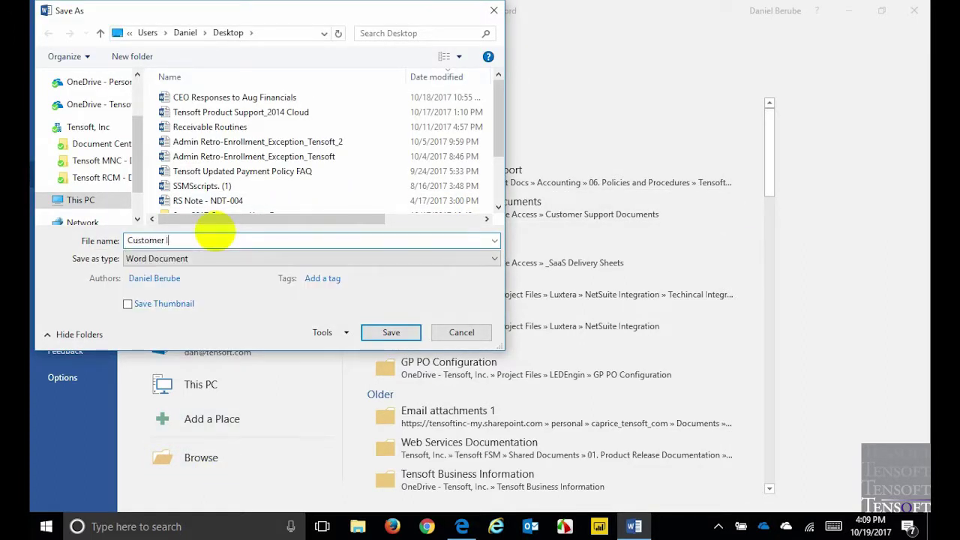
pyautogui.press('BackSpace')
pyautogui.press('BackSpace')
pyautogui.write('Invoice')
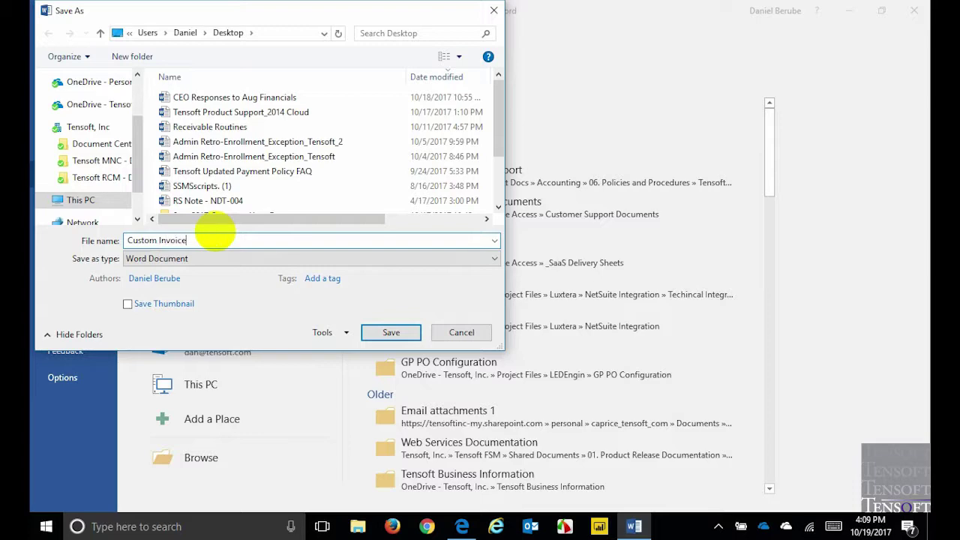
pyautogui.click(387, 332)
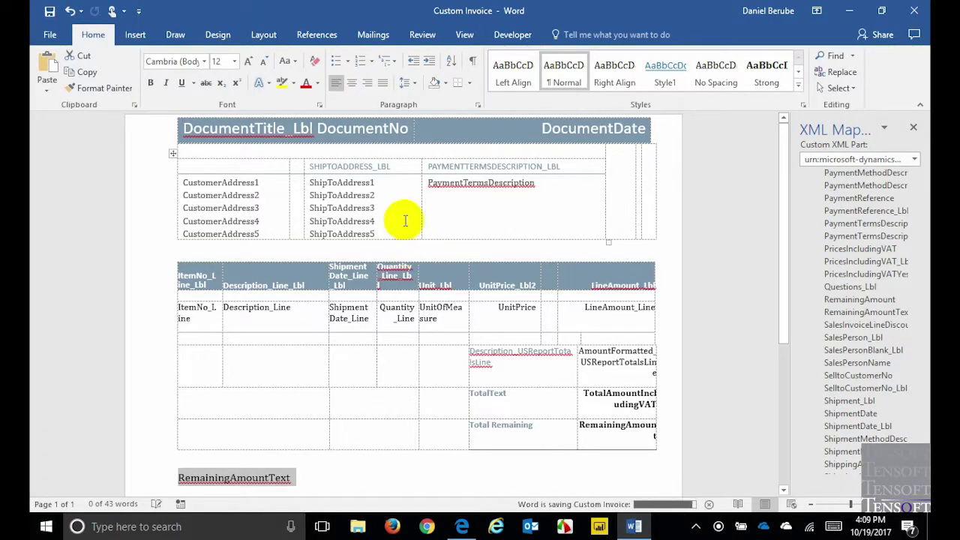
pyautogui.click(915, 10)
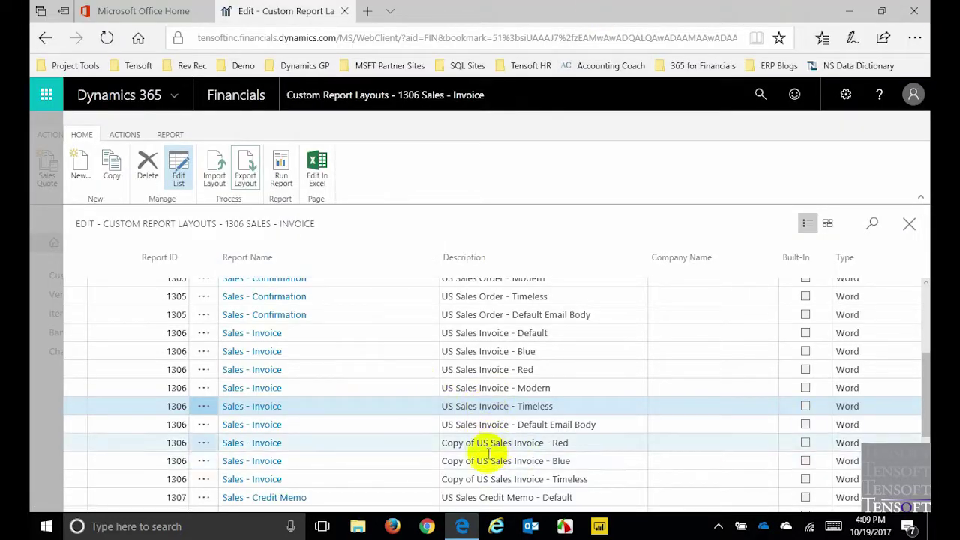
# Step: Import the Custom Invoice file from the Desktop into the Copy of US Sales Invoice - Timeless layout
pyautogui.click(480, 478)
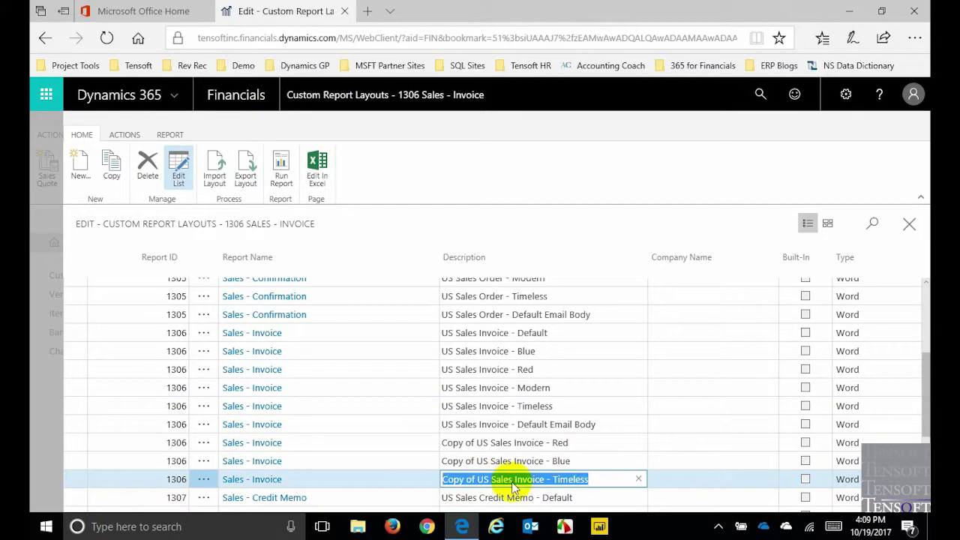
pyautogui.click(217, 182)
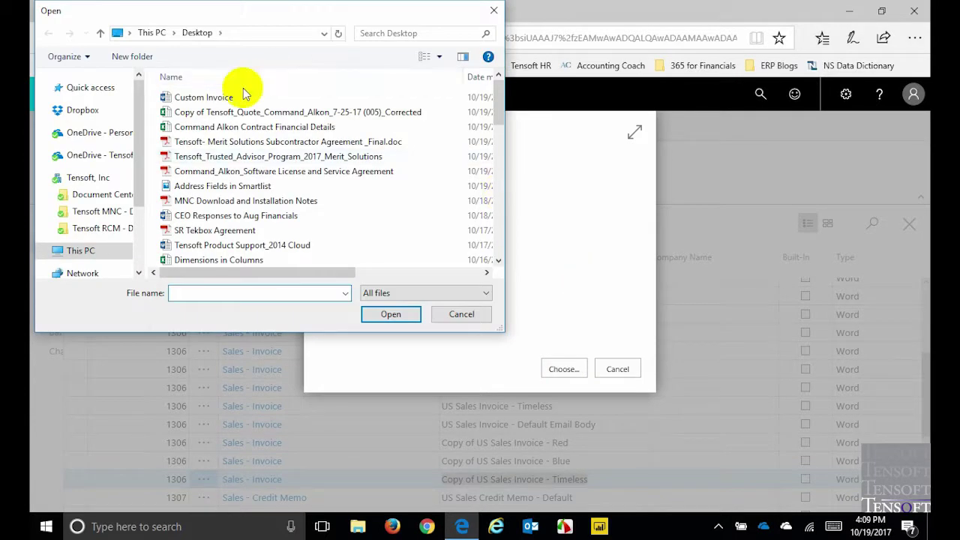
pyautogui.doubleClick(204, 99)
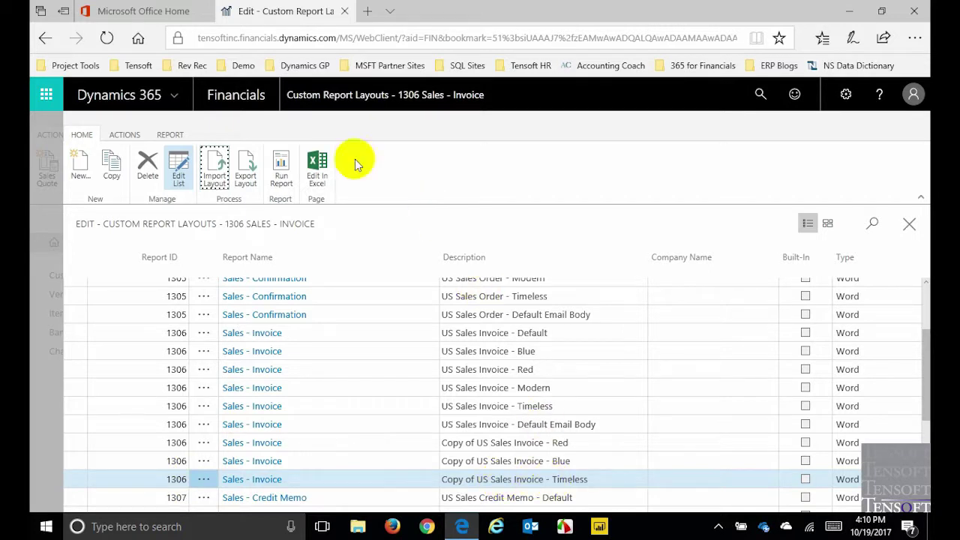
# Step: Run the Sales - Invoice report as a PDF document and check the remaining-amount row and text in the opened file
pyautogui.click(277, 176)
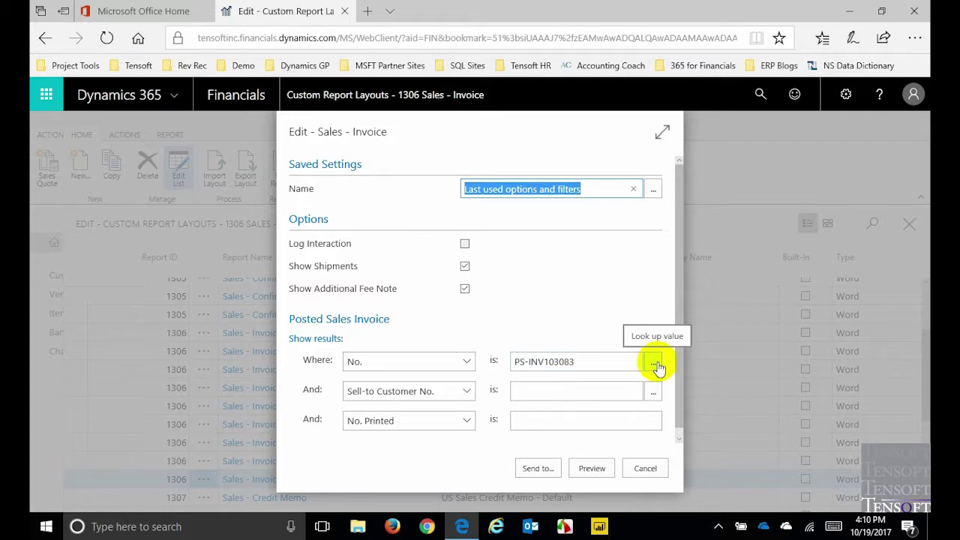
pyautogui.click(538, 468)
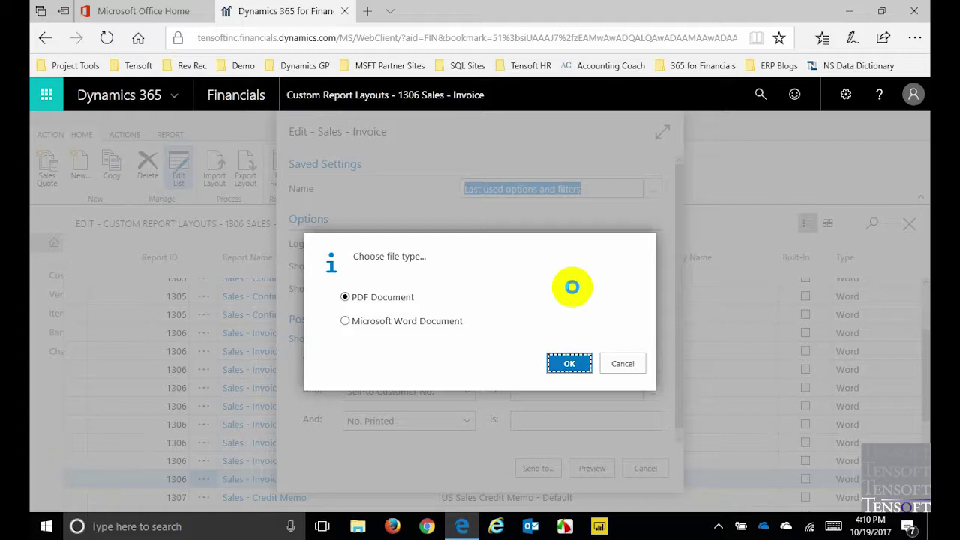
pyautogui.press('Return')
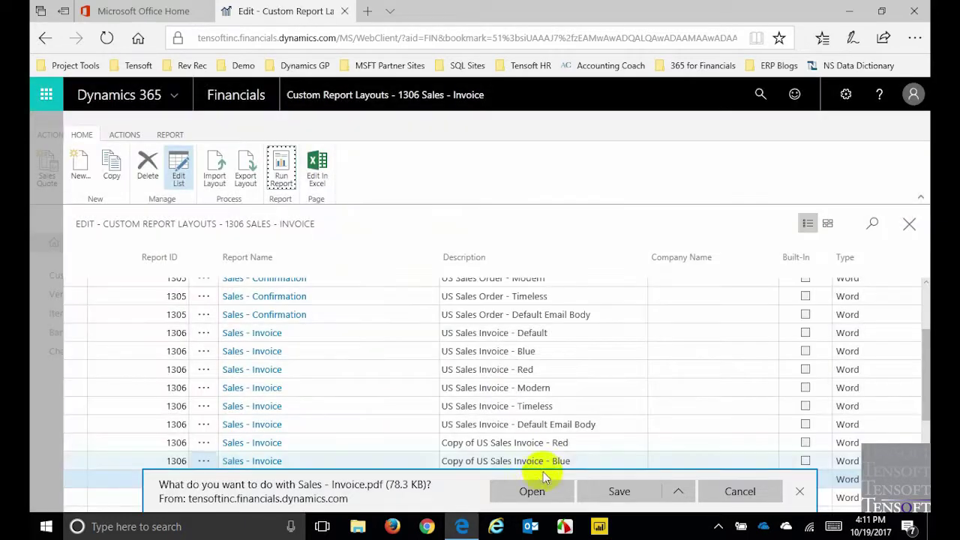
pyautogui.click(533, 491)
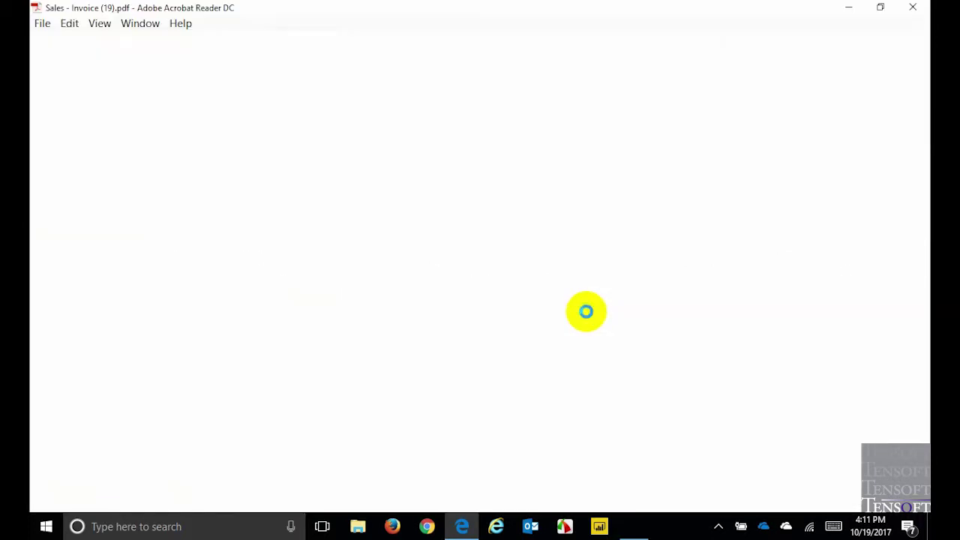
pyautogui.scroll(-3, 533, 265)
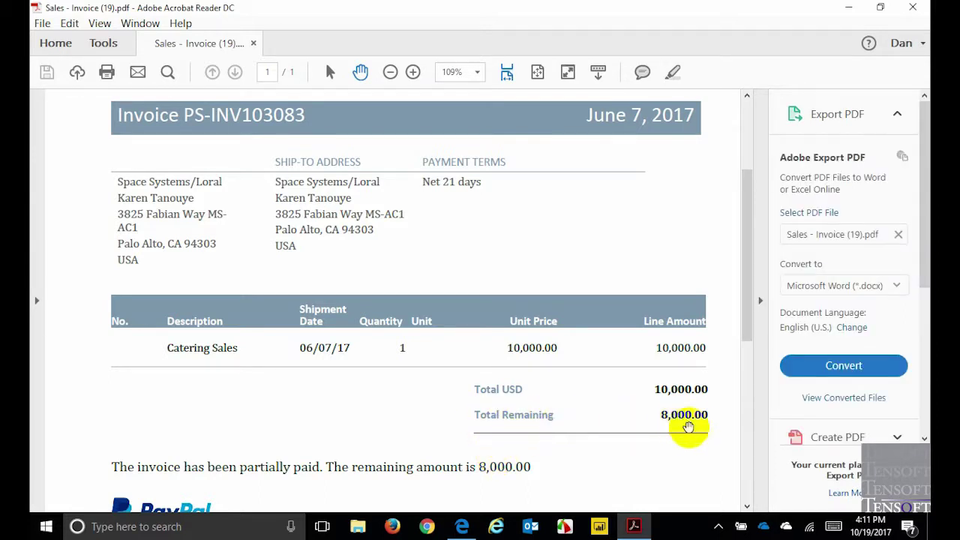
pyautogui.scroll(-1, 675, 418)
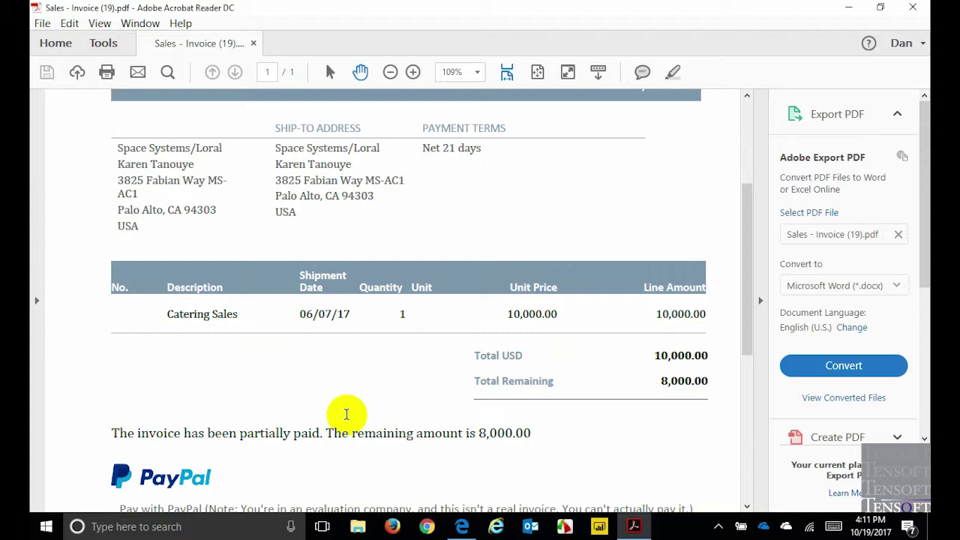
pyautogui.scroll(2, 344, 418)
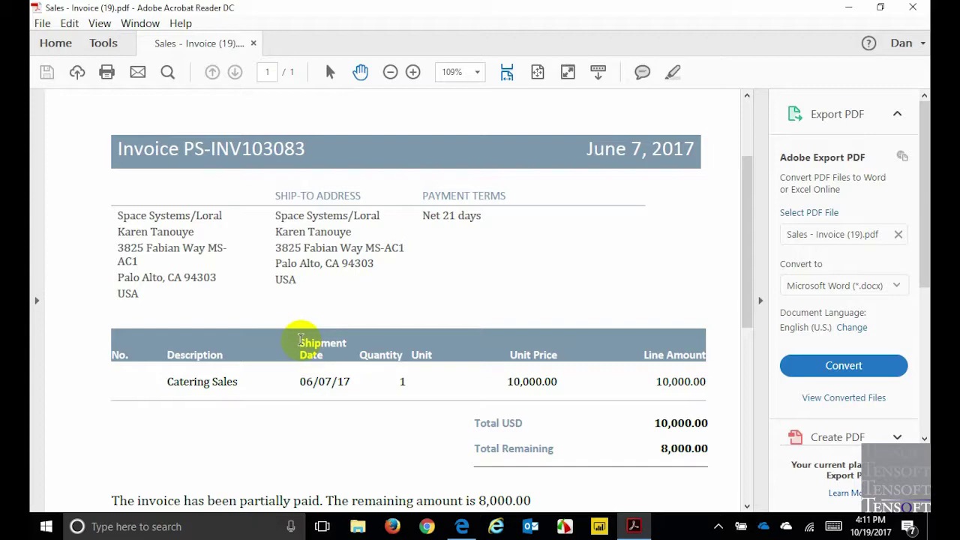
pyautogui.click(926, 8)
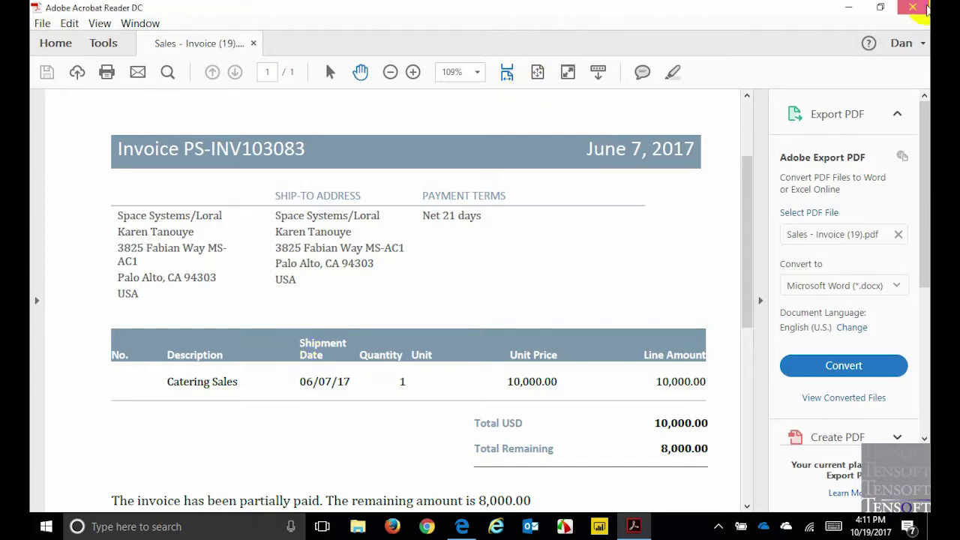
# Step: Leave the custom report layouts, search for "report se" within Administration and open Report Layout Selection
pyautogui.click(912, 222)
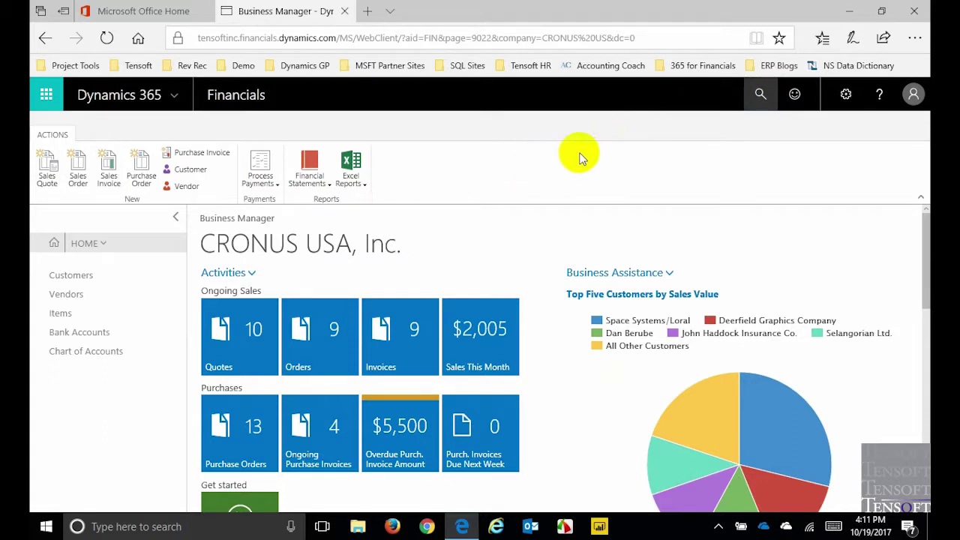
pyautogui.click(764, 103)
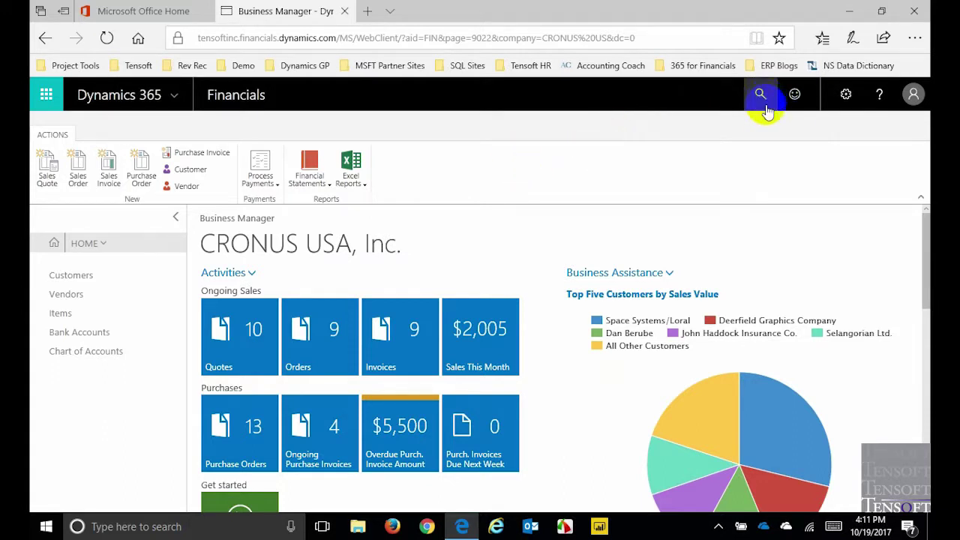
pyautogui.write('report')
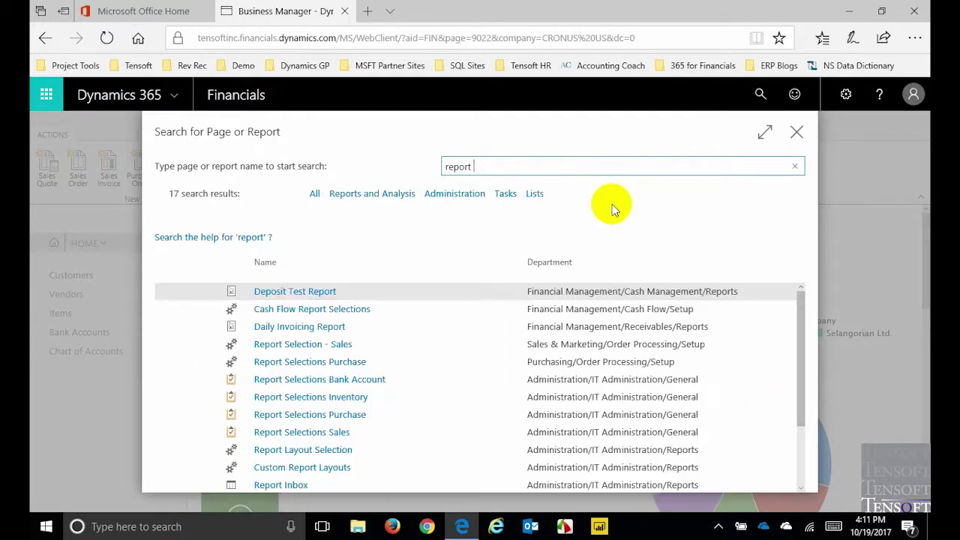
pyautogui.write(' se')
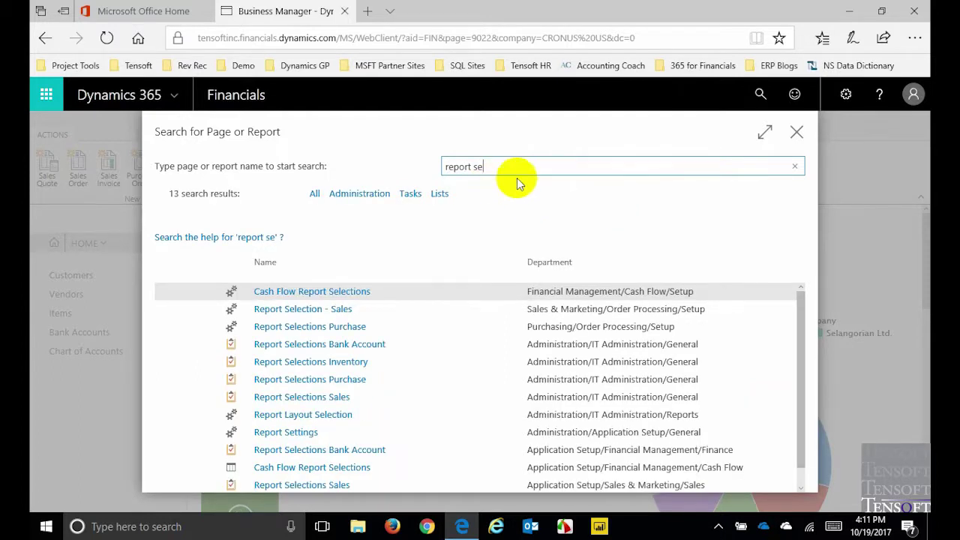
pyautogui.click(381, 194)
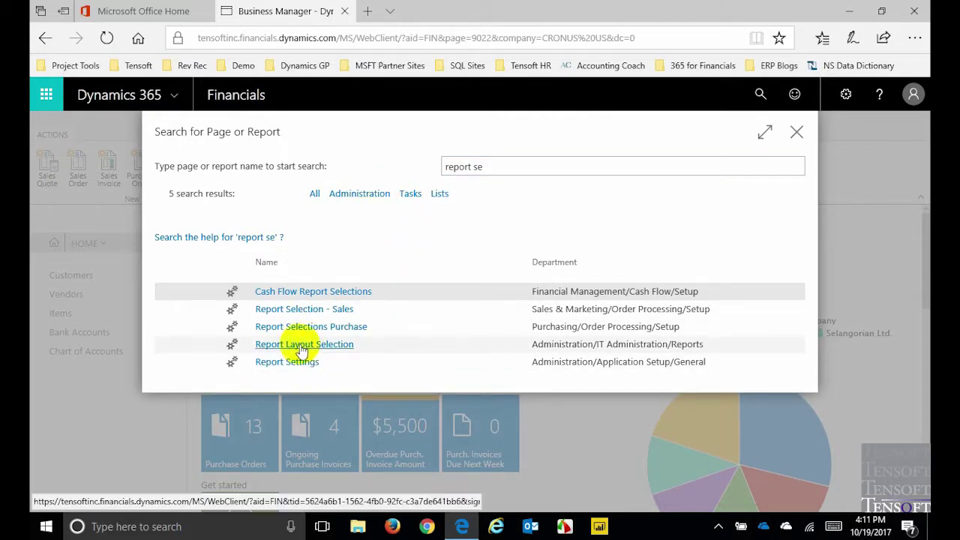
pyautogui.click(303, 347)
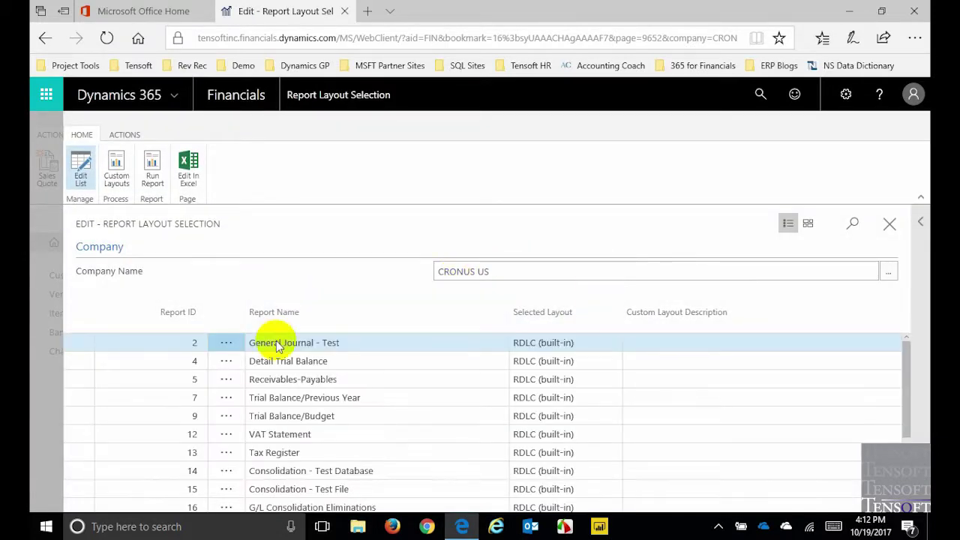
# Step: Filter the reports to 1306 and assign Copy of US Sales Invoice - Timeless as the custom layout for Sales - Invoice
pyautogui.click(852, 224)
pyautogui.write('1306')
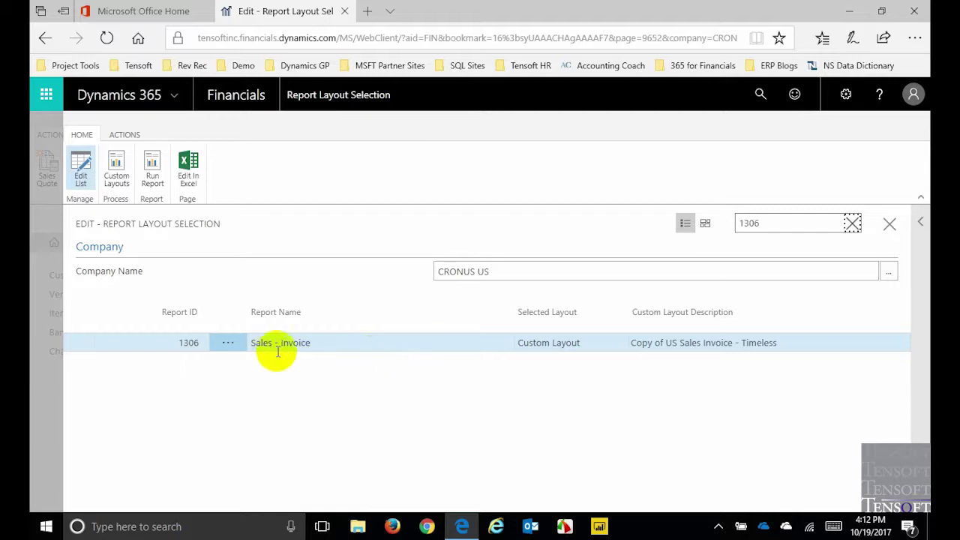
pyautogui.click(694, 347)
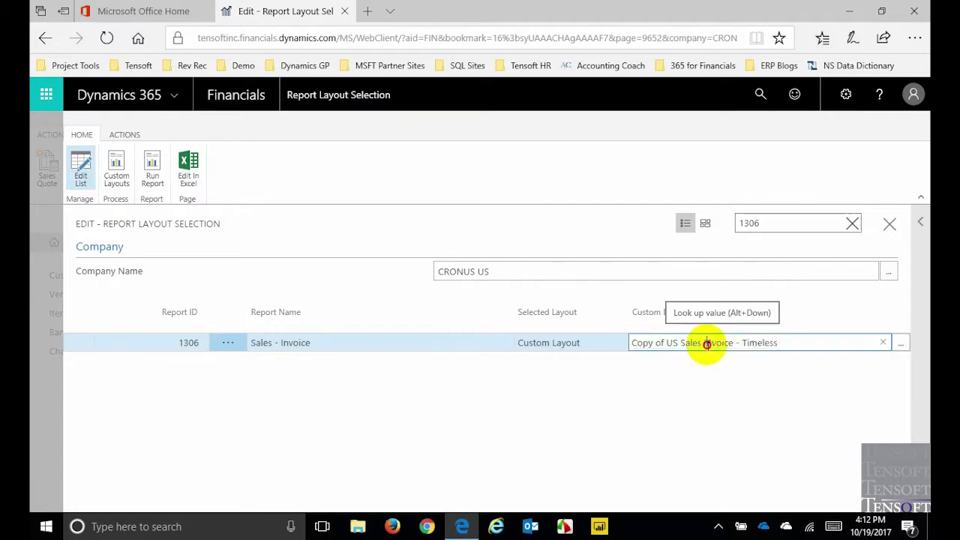
pyautogui.click(899, 345)
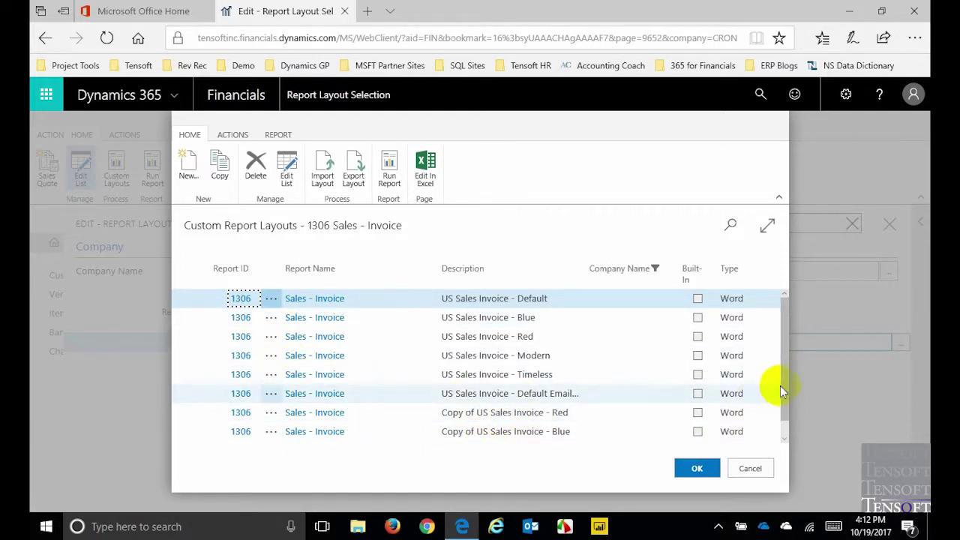
pyautogui.moveTo(784, 385); pyautogui.dragTo(785, 408)
pyautogui.click(563, 434)
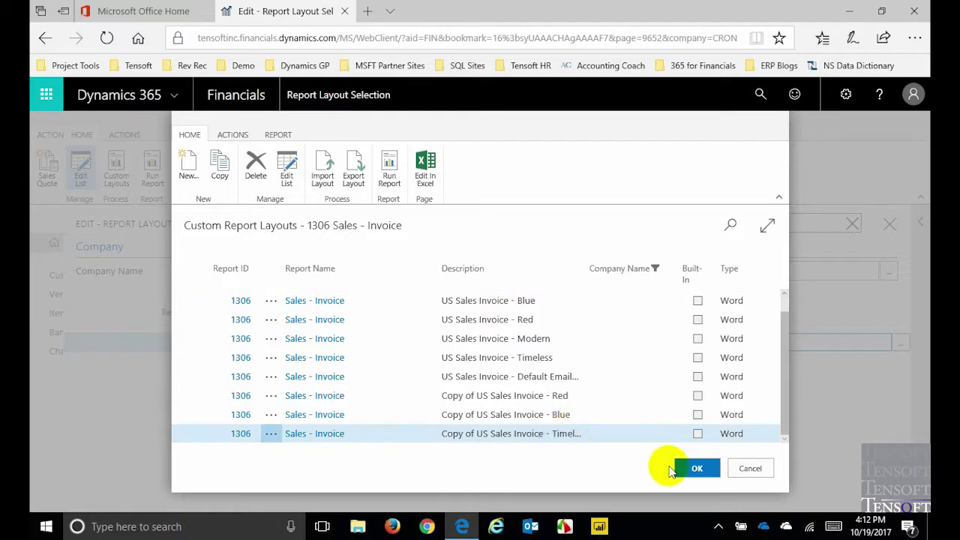
pyautogui.click(694, 468)
pyautogui.click(714, 347)
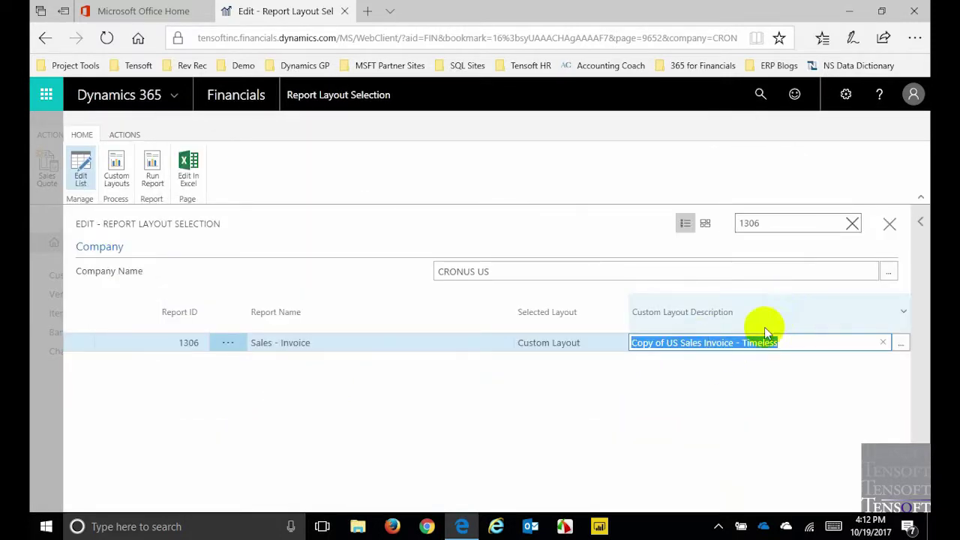